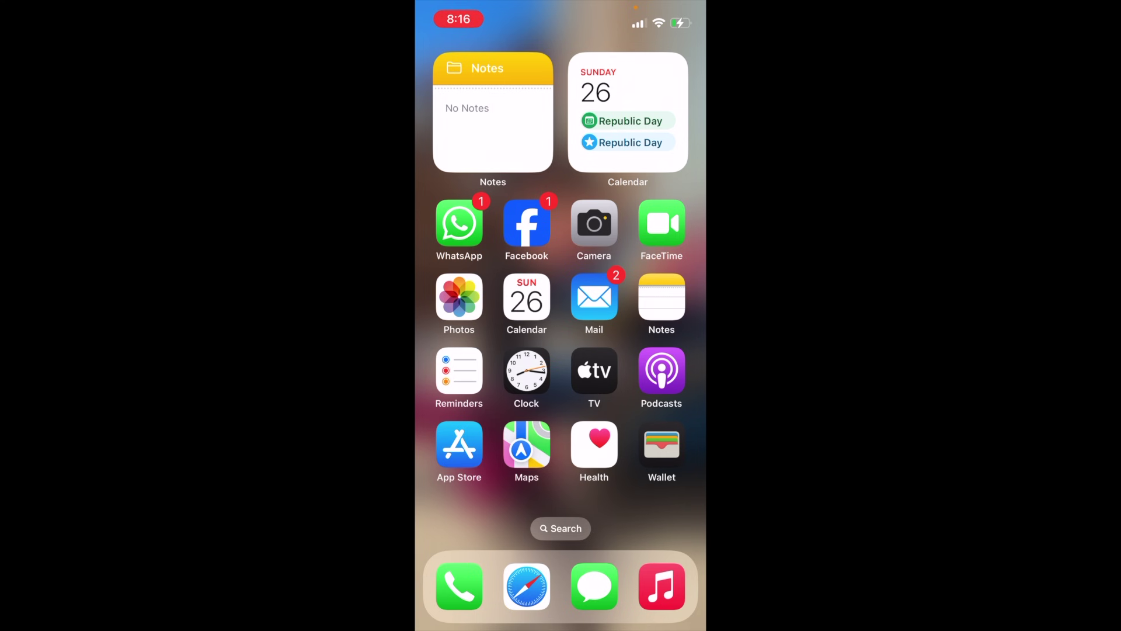
- Launch Notes and bring up the attachment options in a new blank note
click(661, 297)
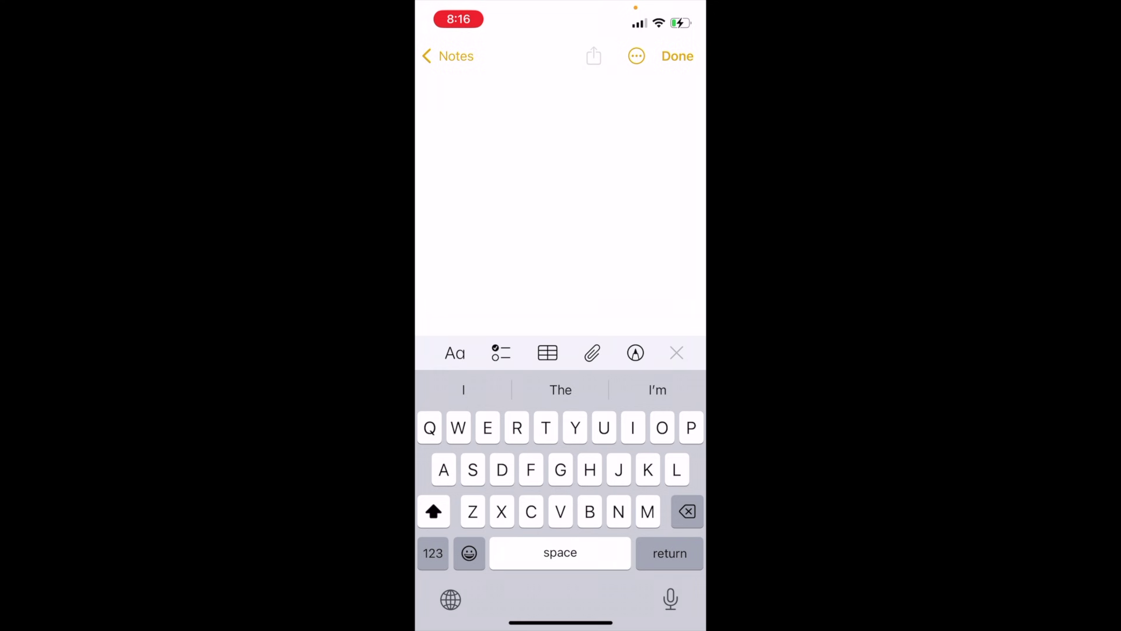
click(592, 352)
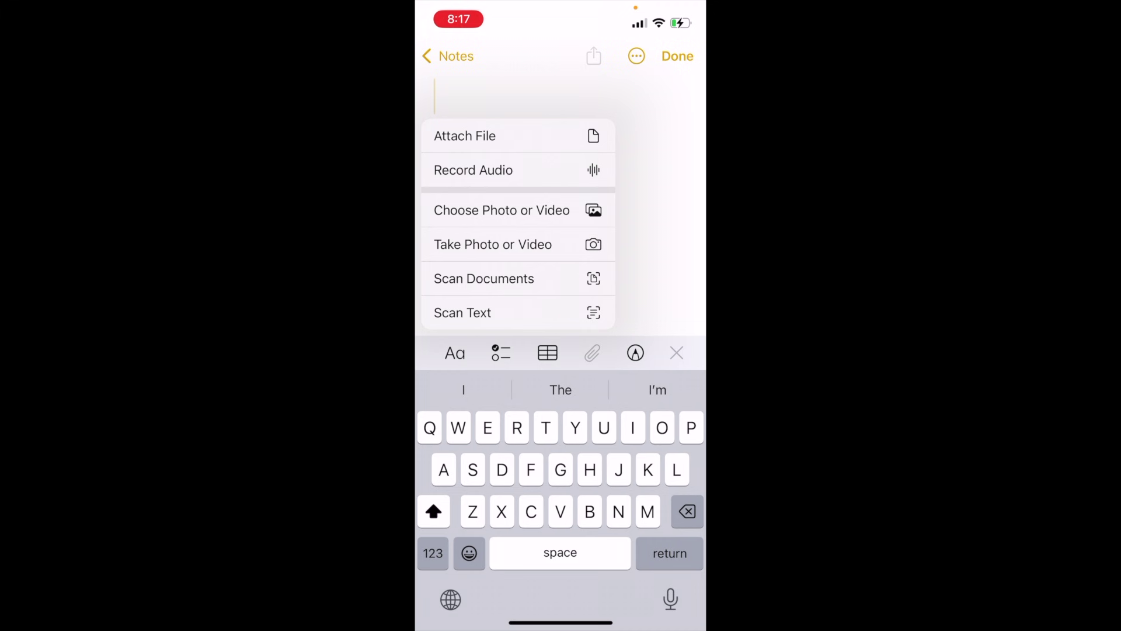
- Scan the CHAPTER 12 book page into the note and prepare it for sharing
click(484, 278)
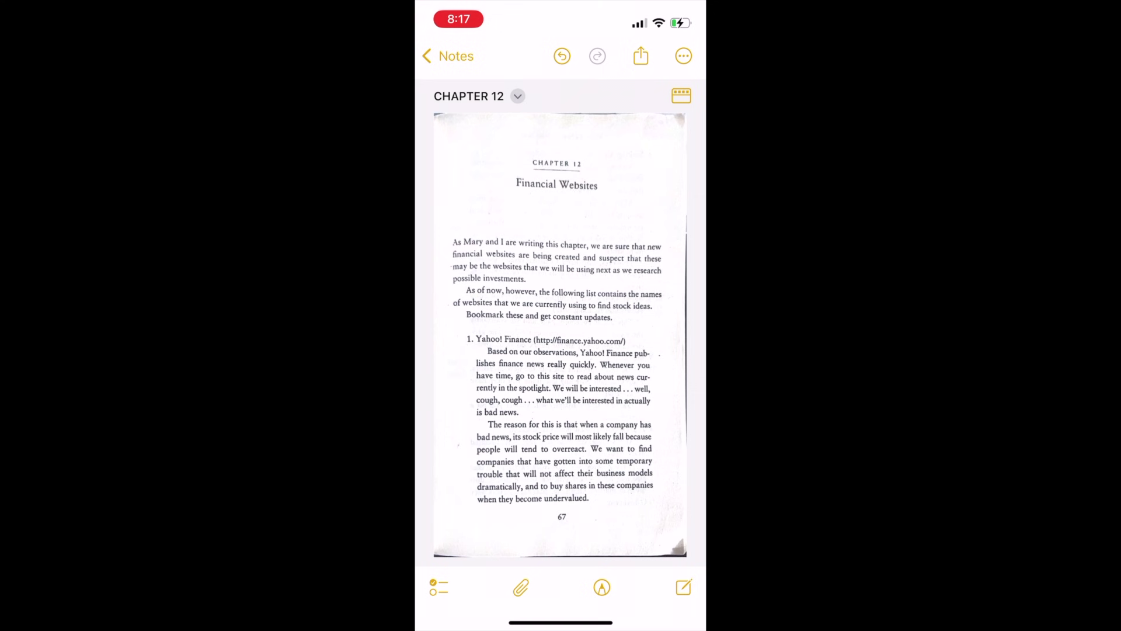
click(640, 56)
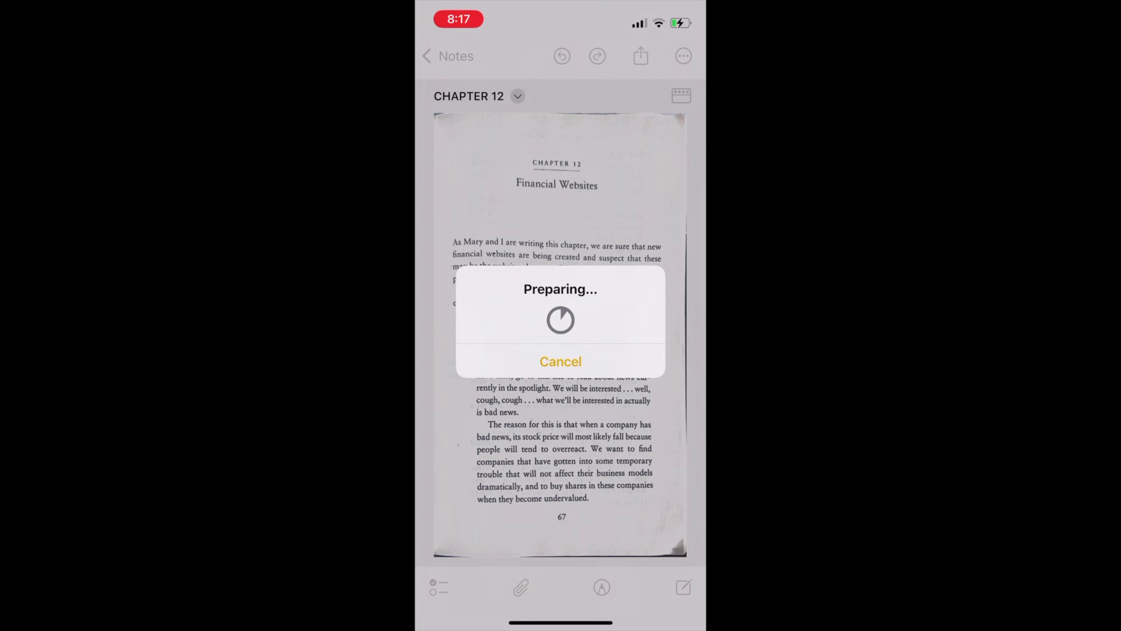